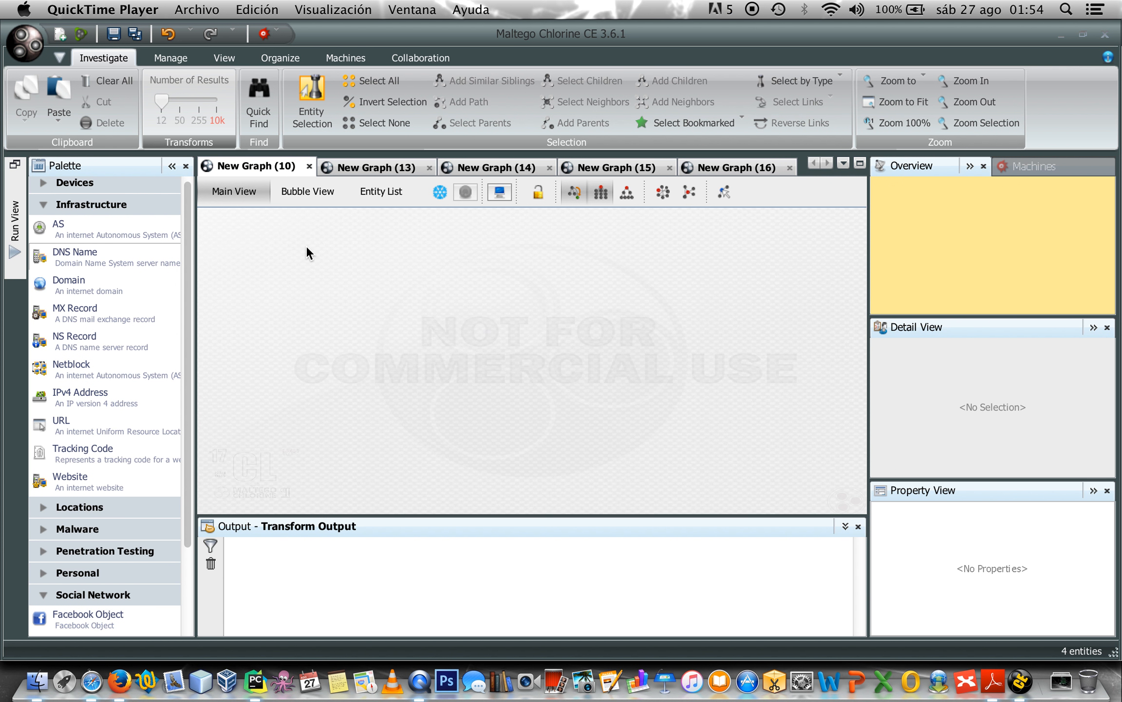
Drop a DNS Name entity for alpine.paterva.com onto the empty graph canvas.
left_click(117, 257)
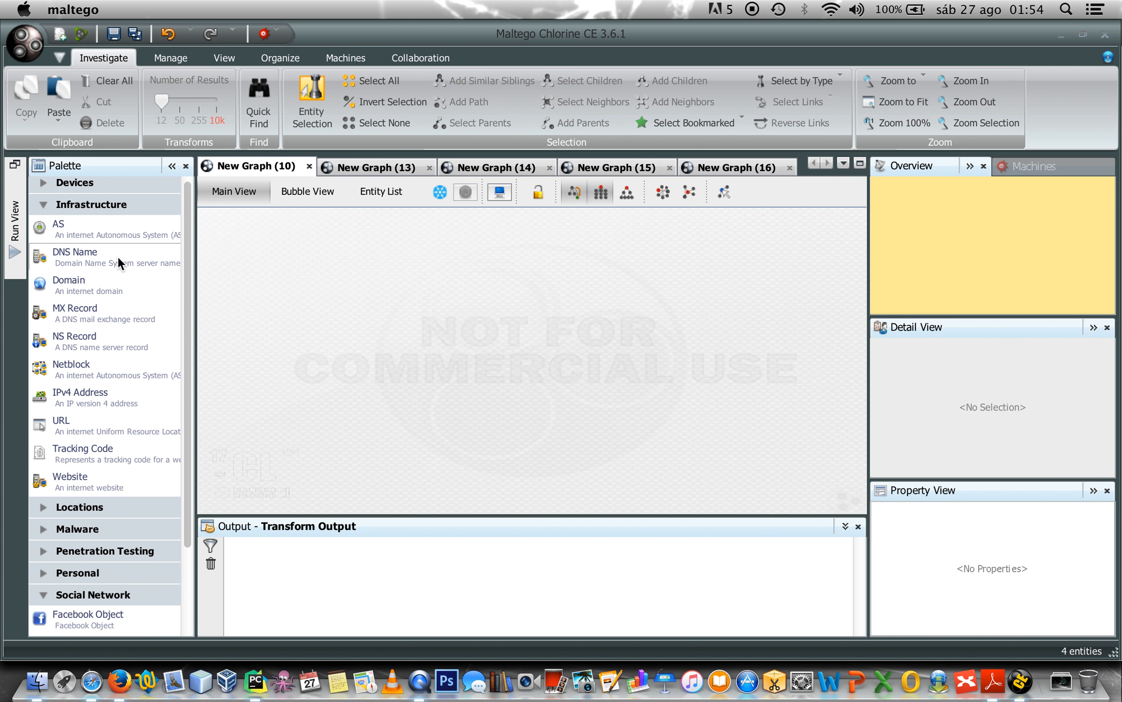
left_click_drag(118, 256, 468, 290)
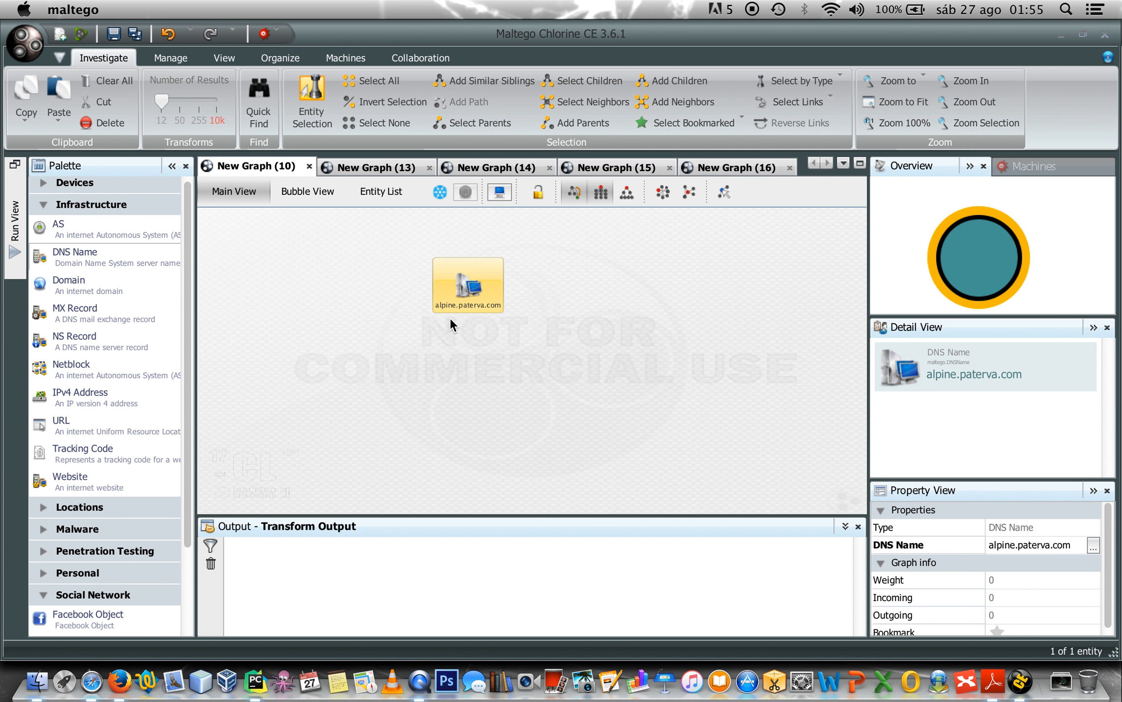
right_click(470, 291)
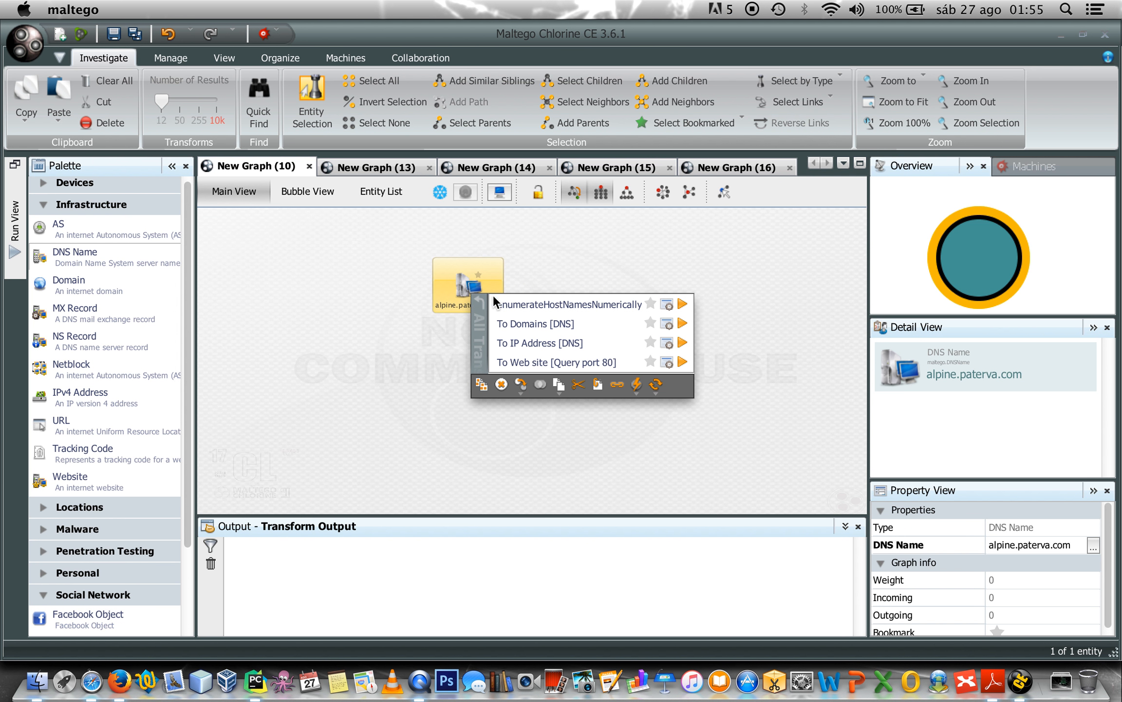
Resolve alpine.paterva.com to IP 173.230.156.137 with To IP Address [DNS] and inspect the result.
left_click(567, 346)
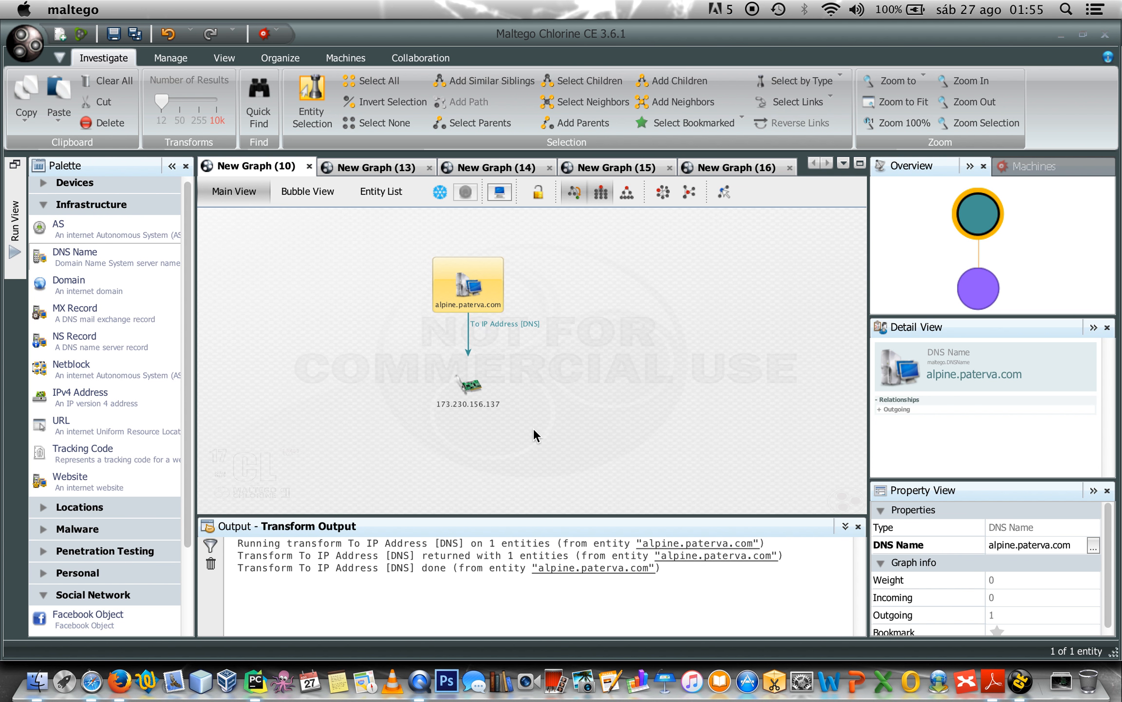
left_click(471, 380)
left_click(663, 386)
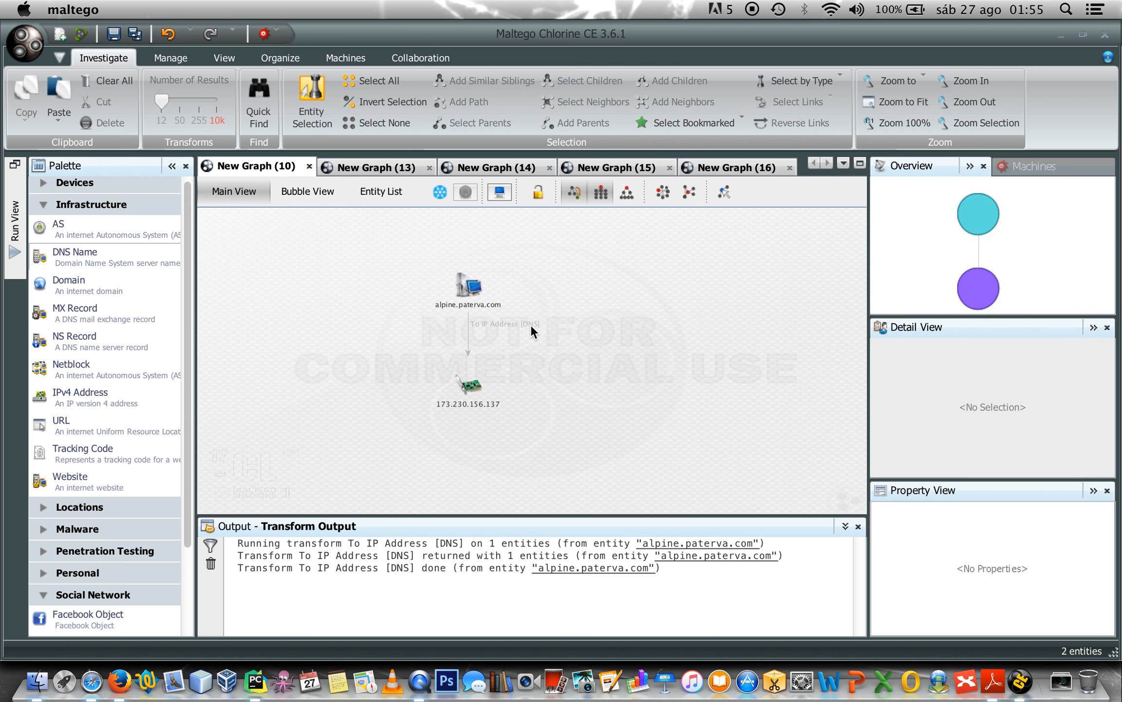
left_click(465, 286)
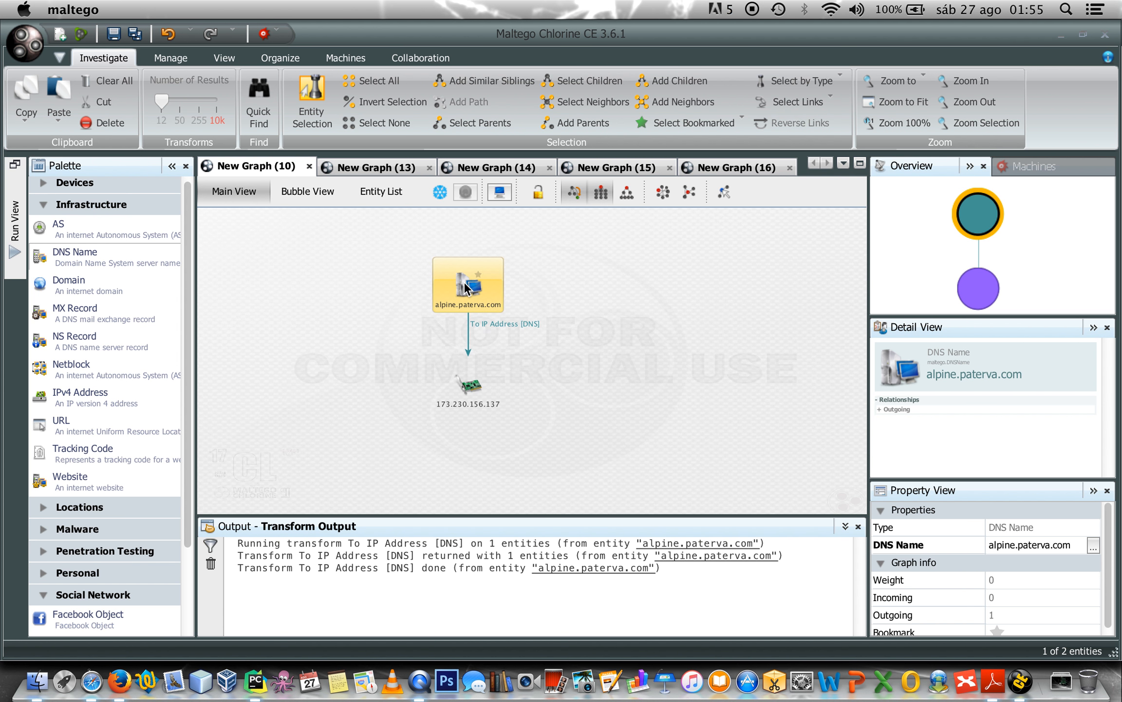
right_click(466, 288)
Run To Domains [DNS] (adding paterva.com) and To Web site [Query port 80] on alpine.paterva.com.
left_click(511, 313)
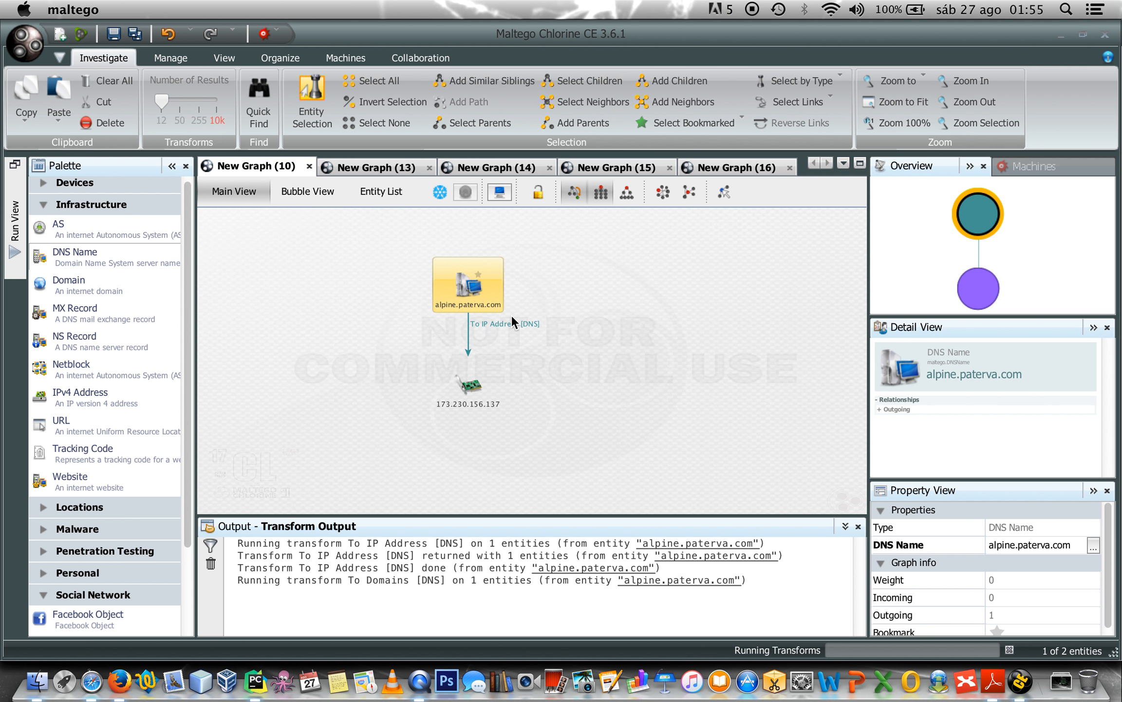
right_click(470, 290)
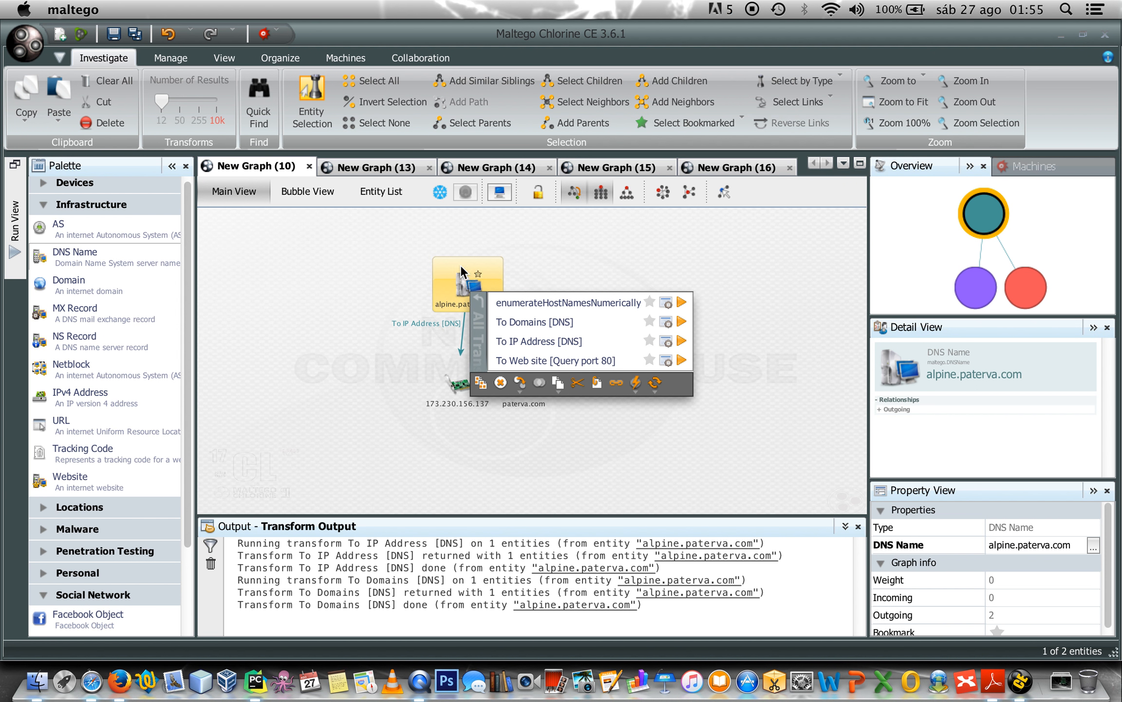
left_click(538, 362)
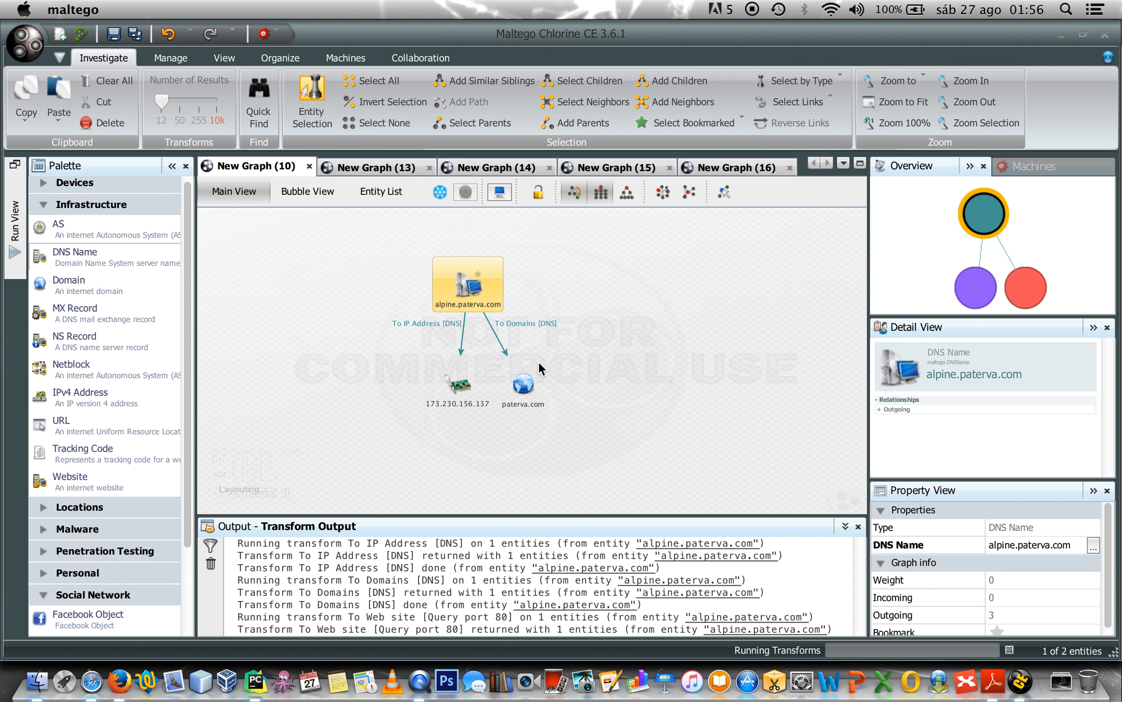
Move the website entity left of its parent and read its Server Type, Apache/2.4.7 (Ubuntu).
left_click(427, 390)
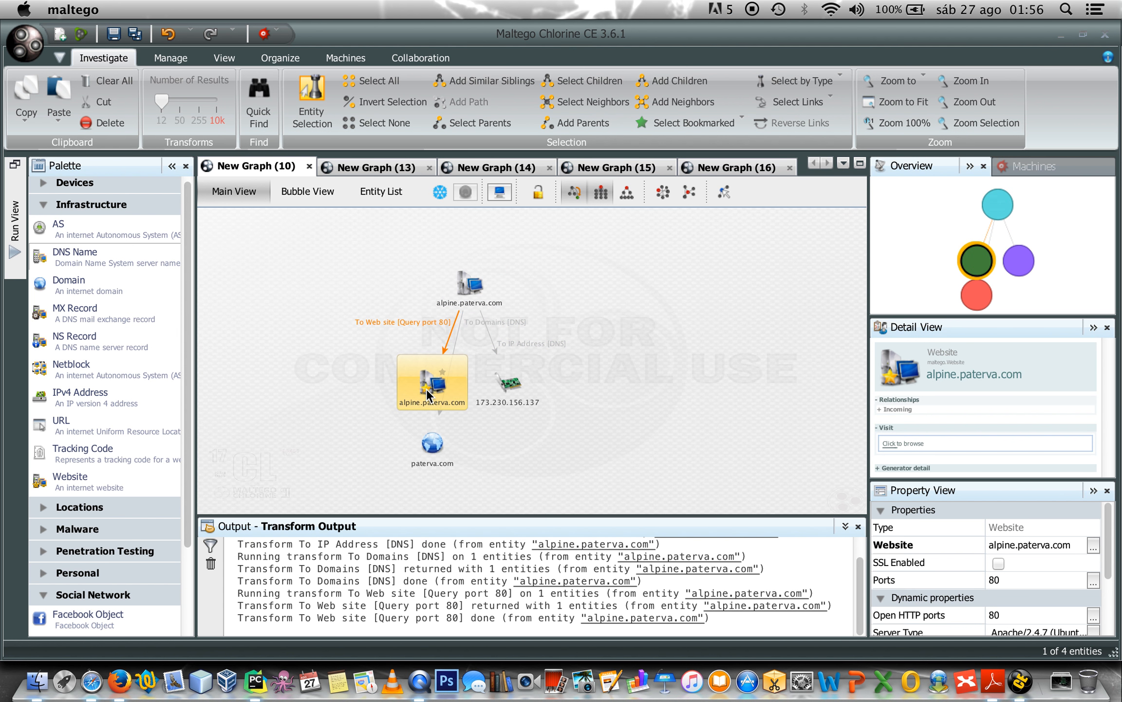
left_click_drag(426, 388, 305, 336)
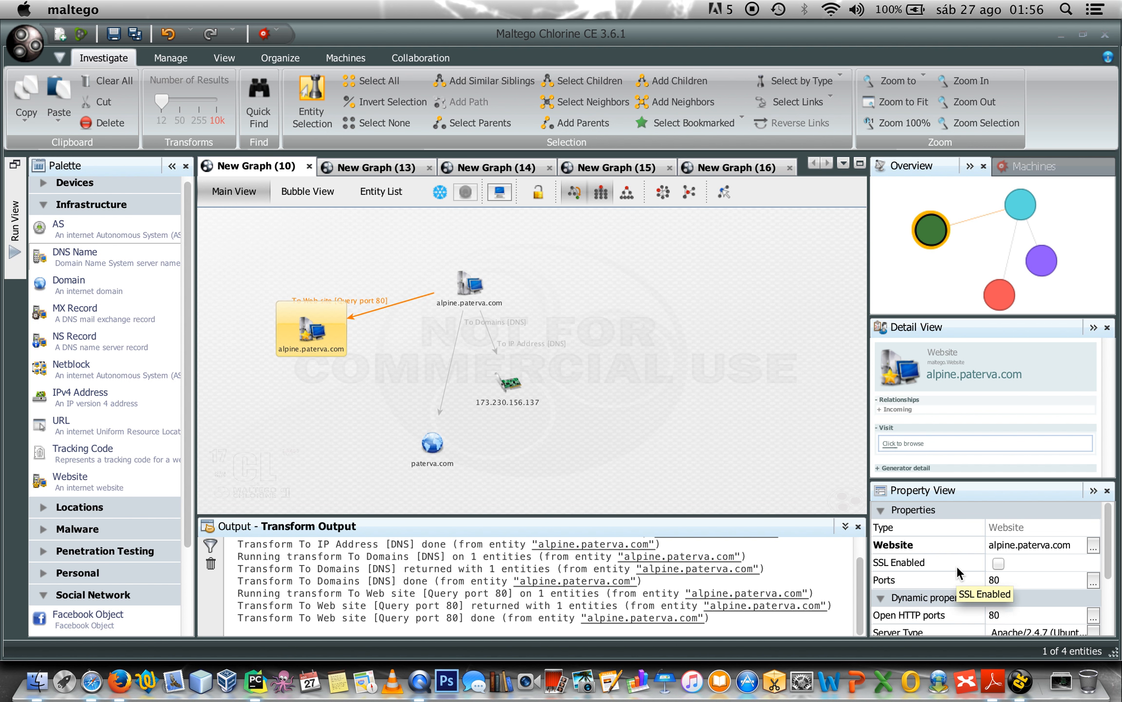
scroll(957, 566, "down", 3)
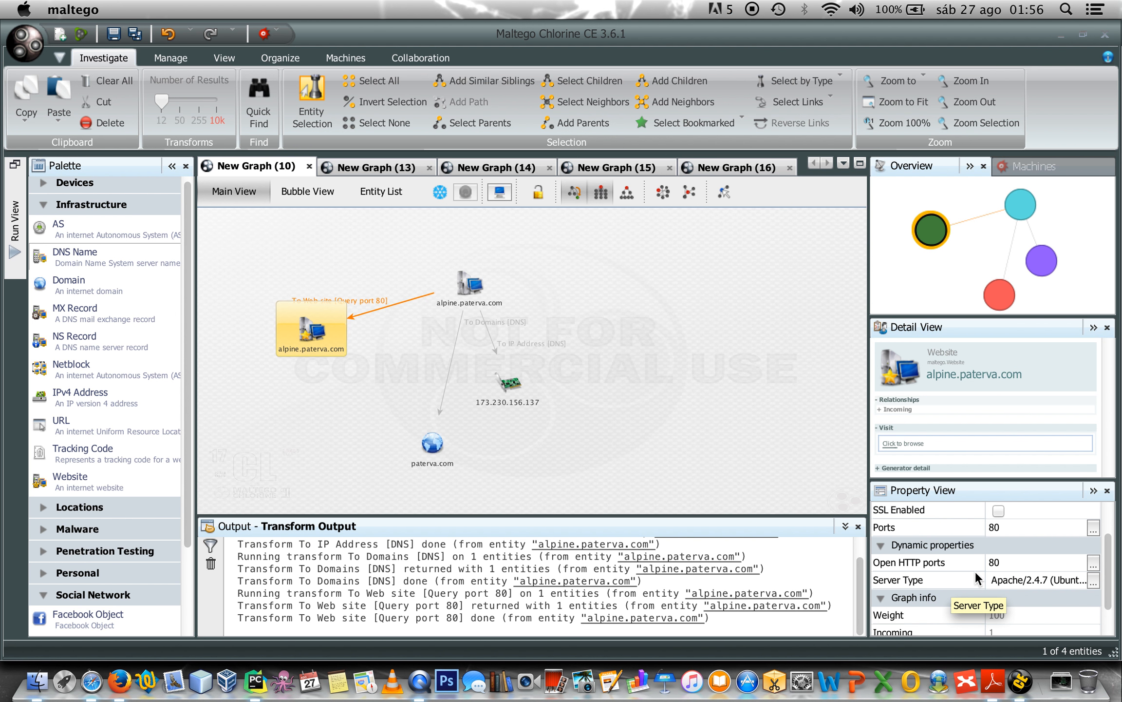
left_click(1093, 580)
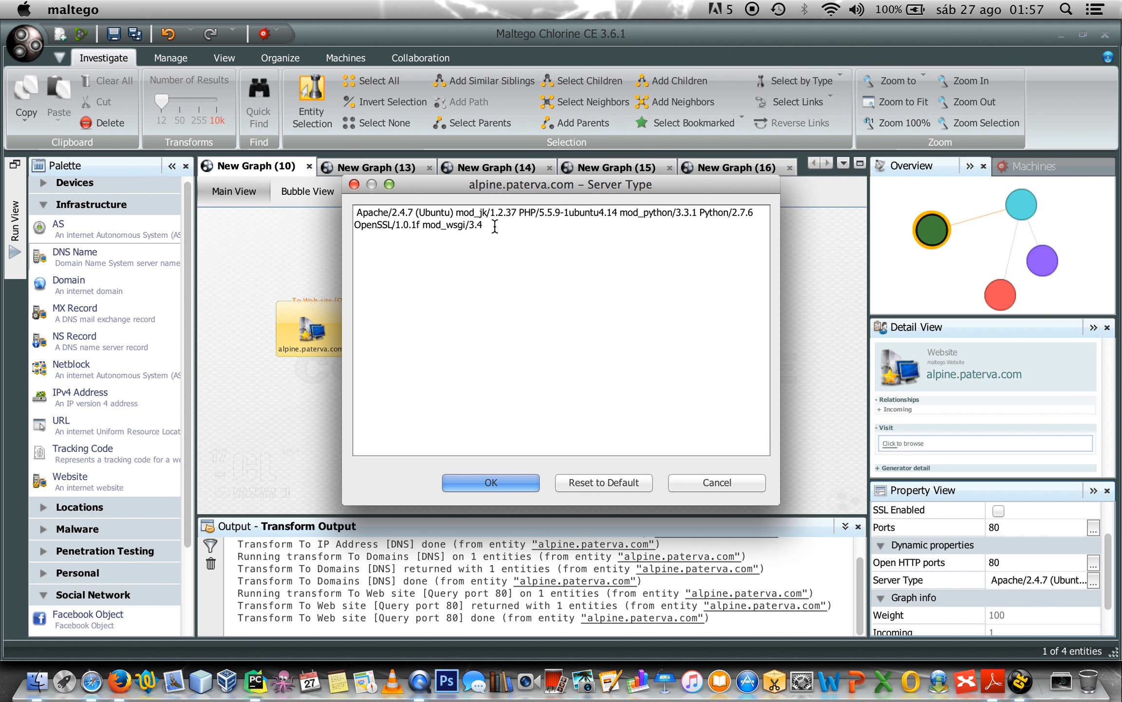
left_click(495, 481)
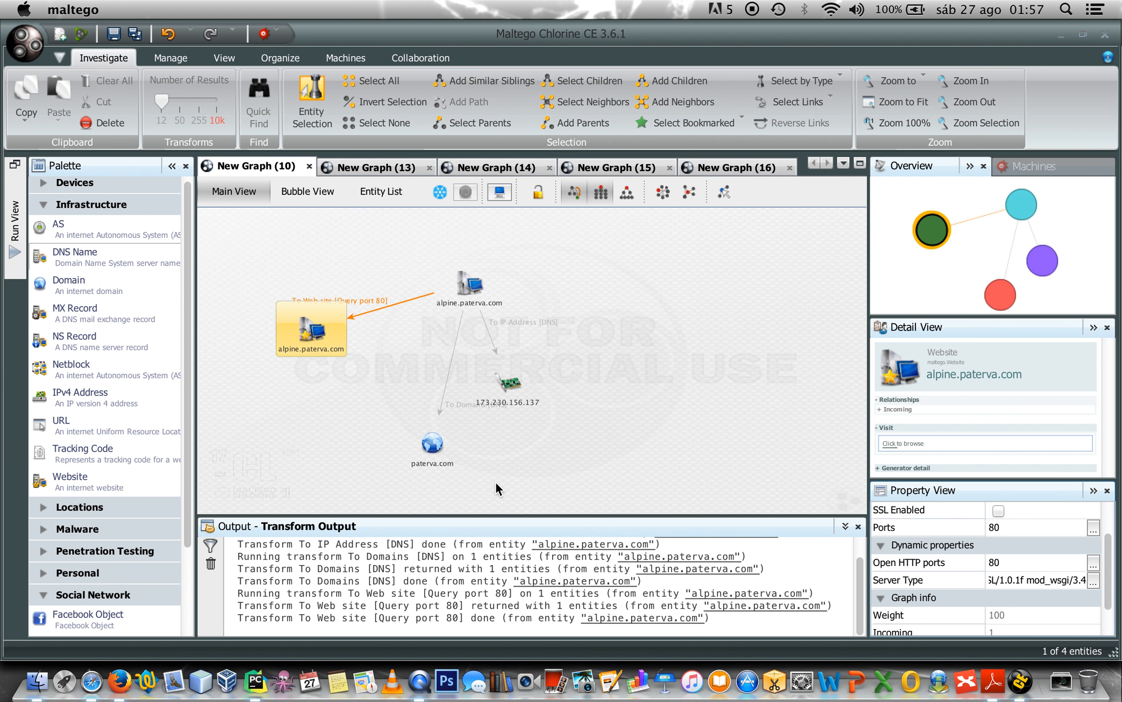
left_click(668, 343)
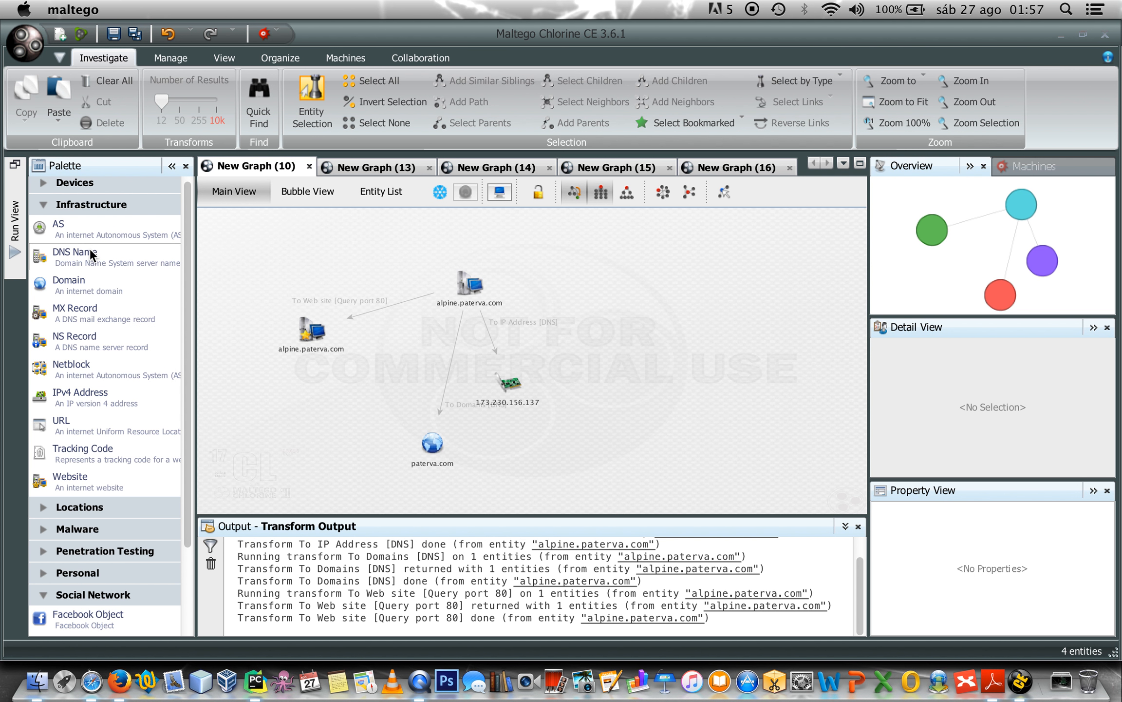
left_click(383, 167)
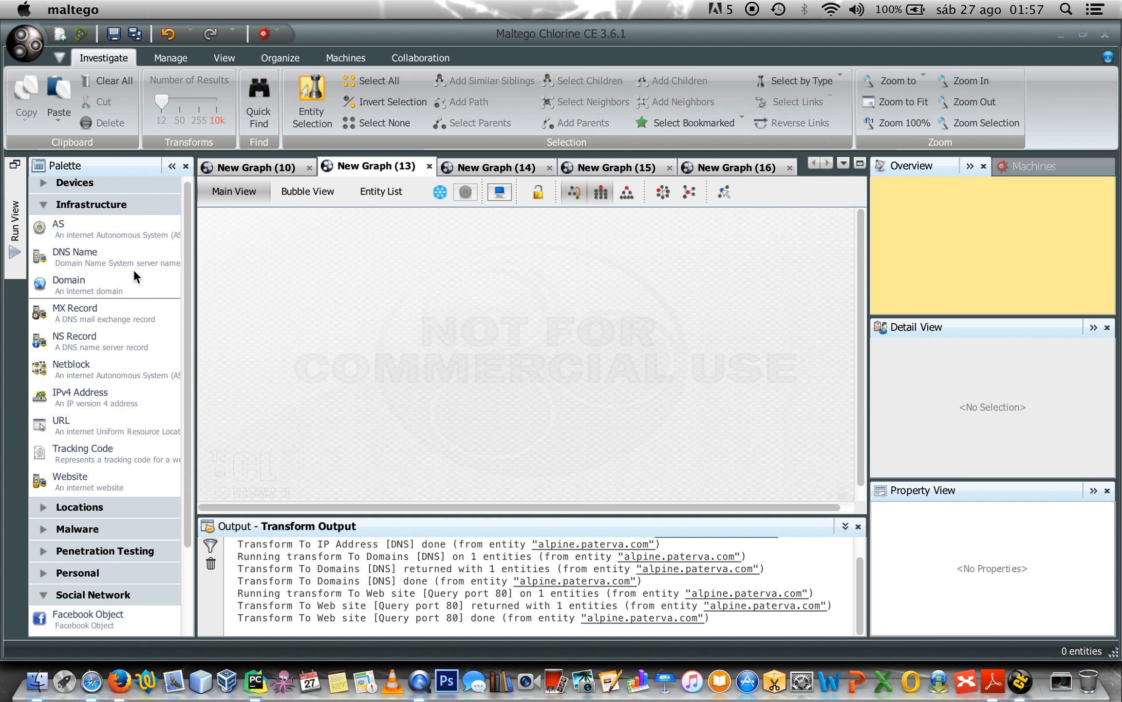
Add a DNS Name entity to New Graph (13) and rename it to mail.paterva.com.
left_click_drag(107, 251, 494, 261)
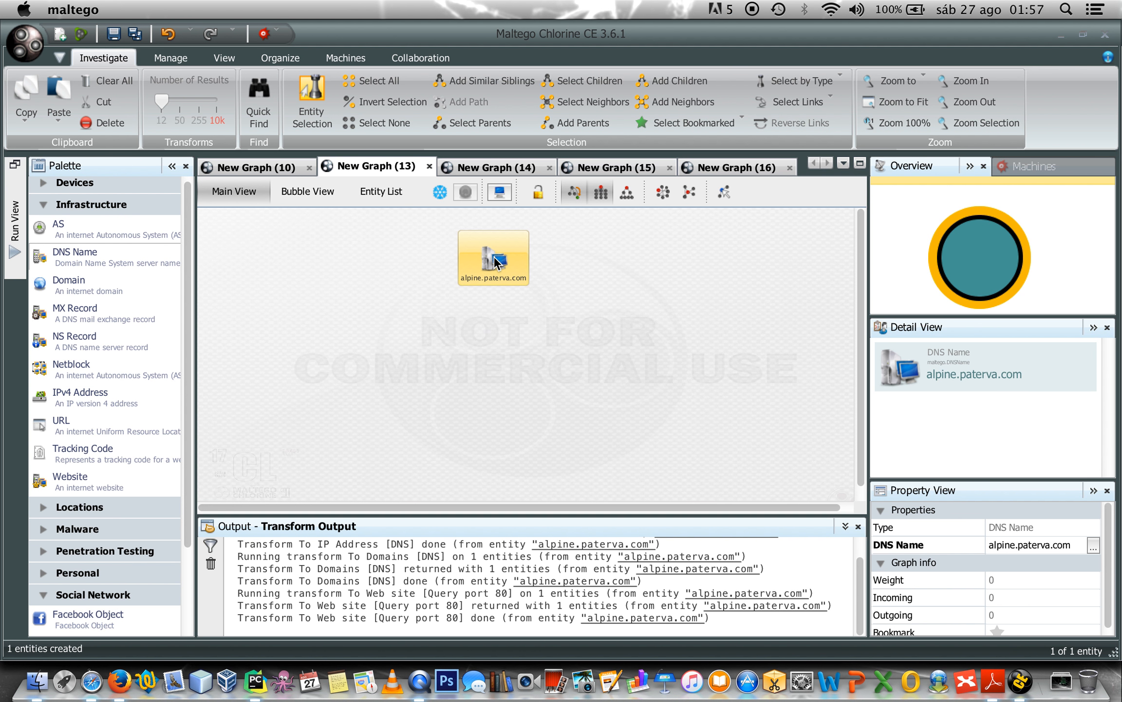
left_click(1093, 546)
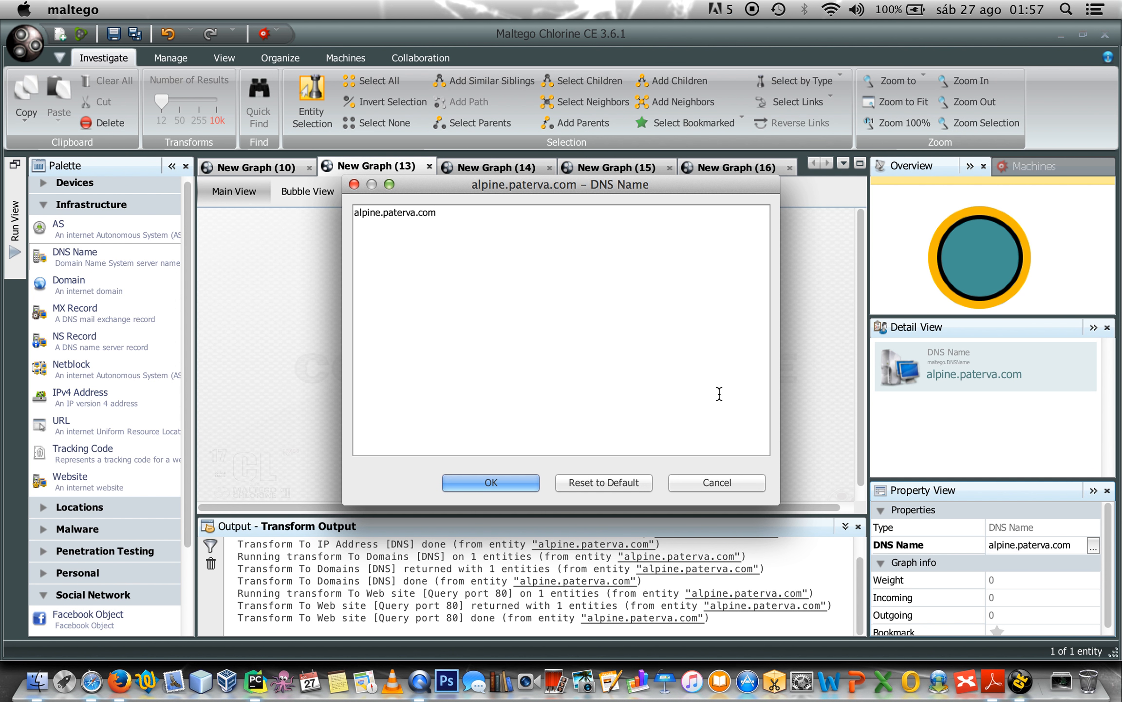
key("Up")
key("super+a")
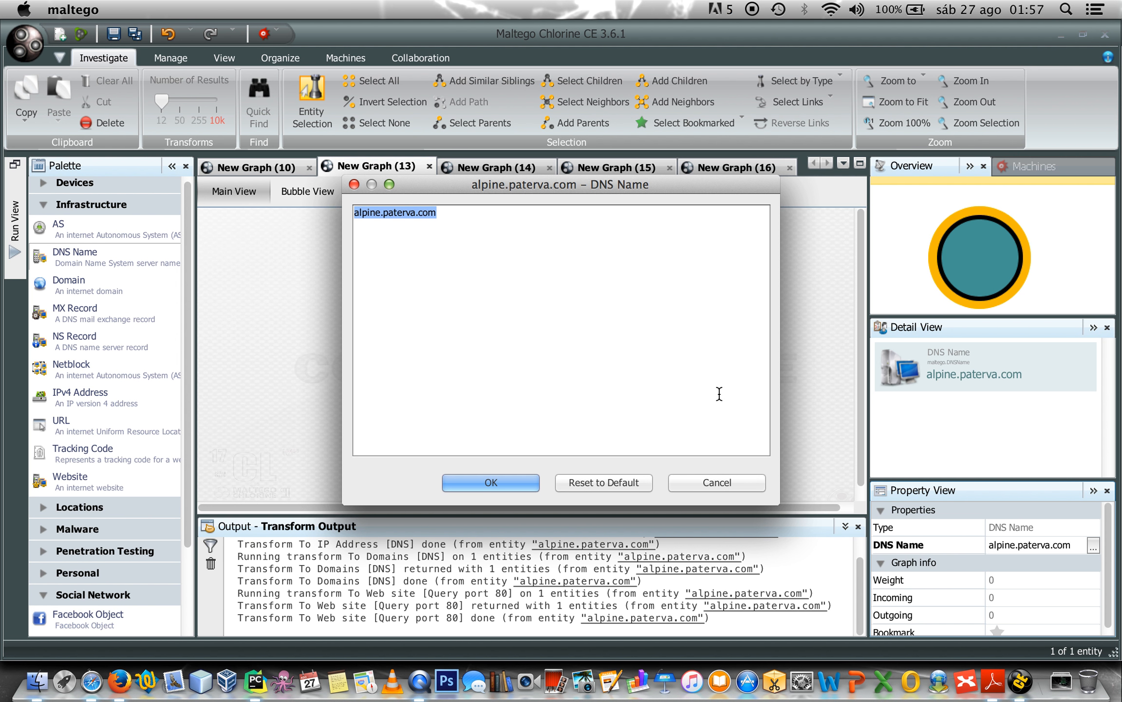
type("mail")
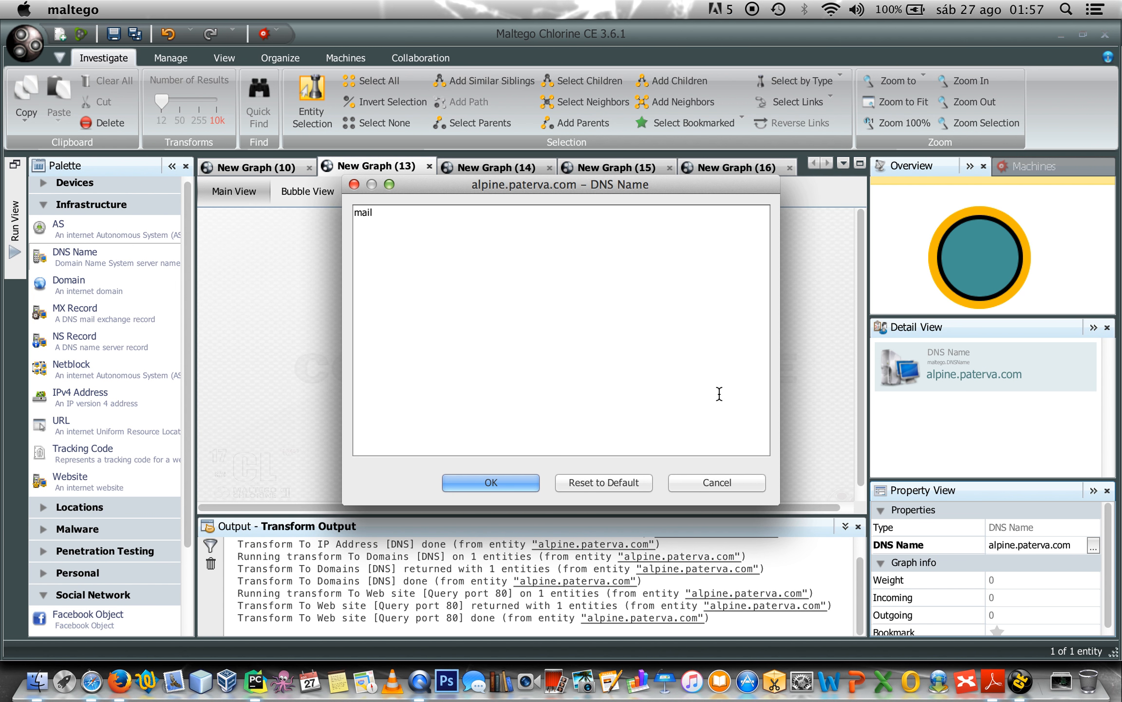
type(".paterva.com")
left_click(518, 483)
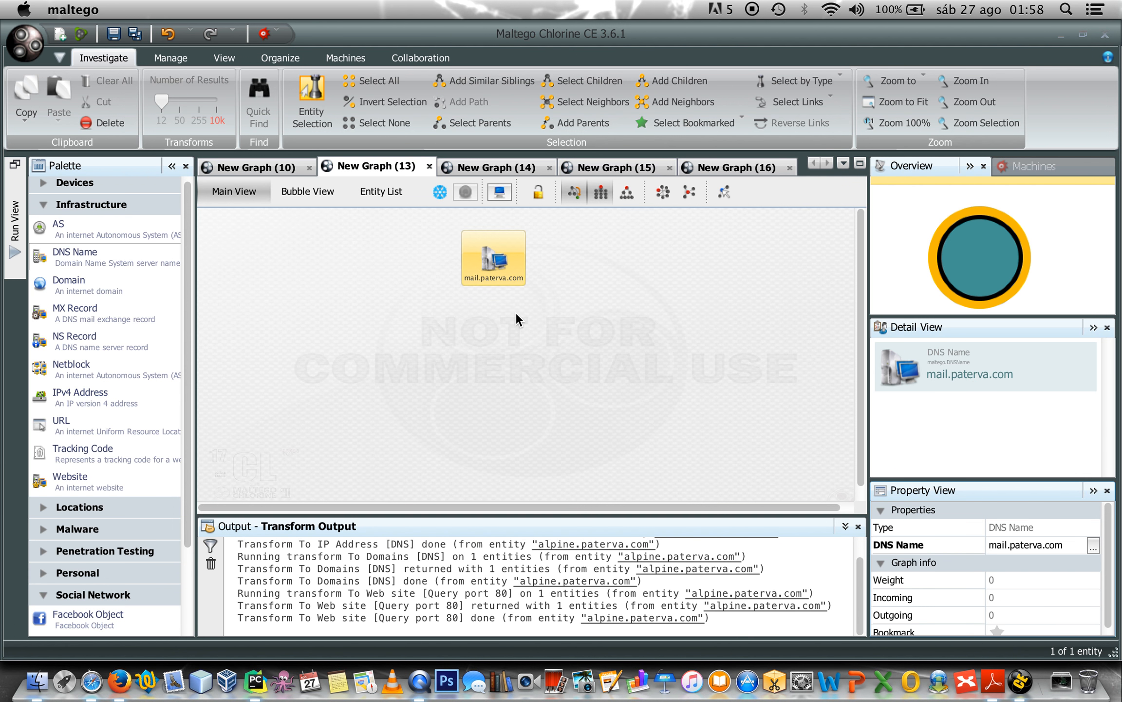
Run enumerateHostNamesNumerically on mail.paterva.com with rangeStart 1, rangeEnd 5 and padding 3.
right_click(489, 263)
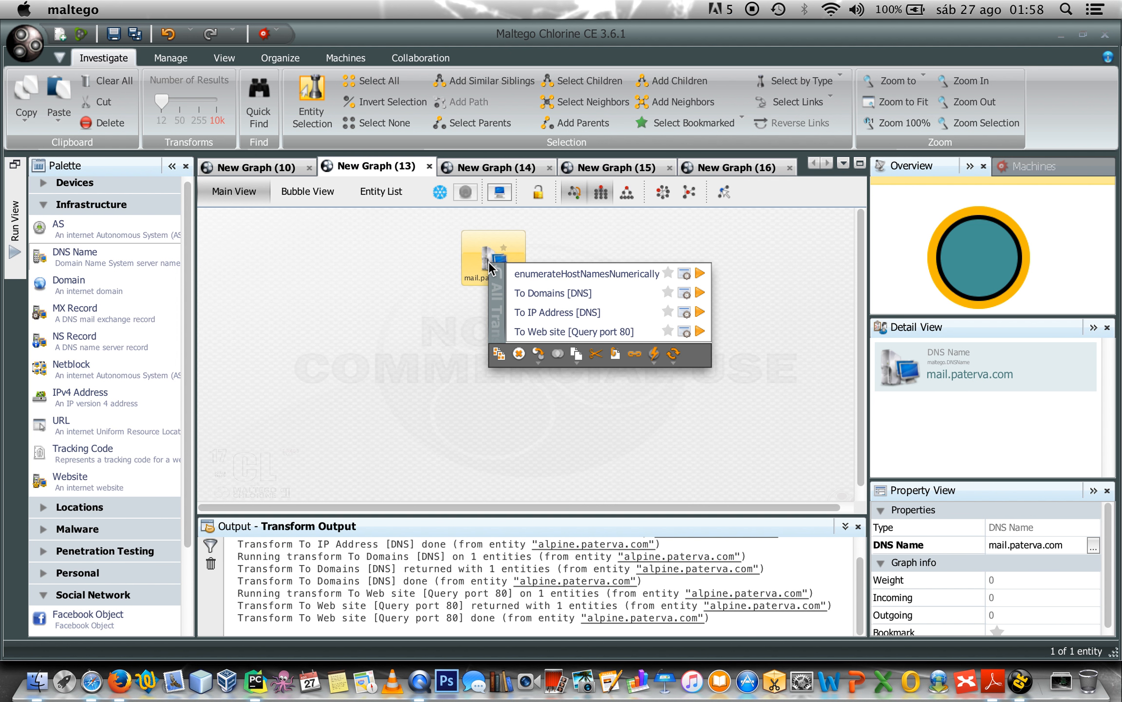
left_click(570, 274)
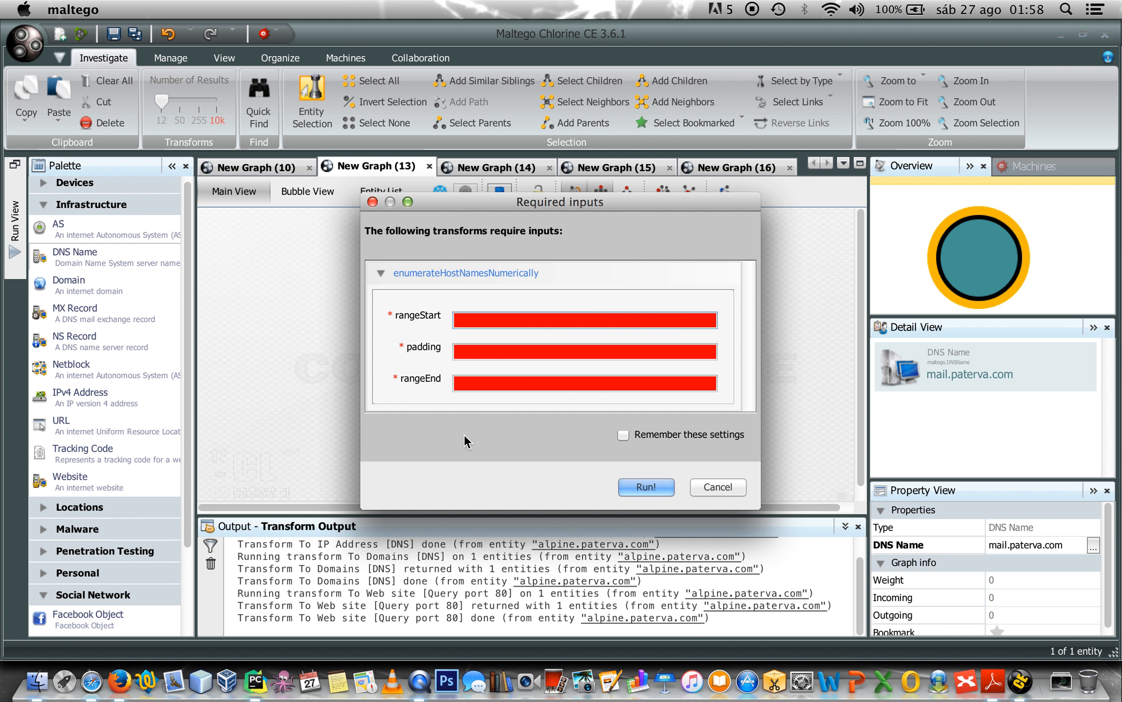
type("1")
left_click(475, 382)
type("5")
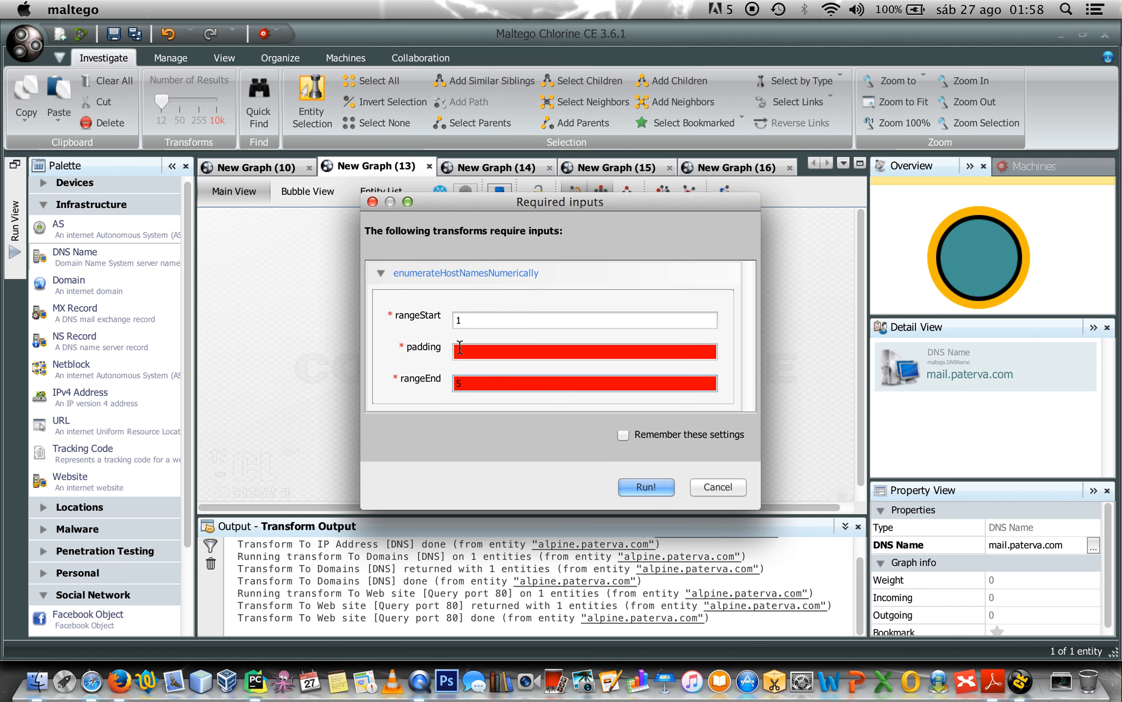
left_click(467, 353)
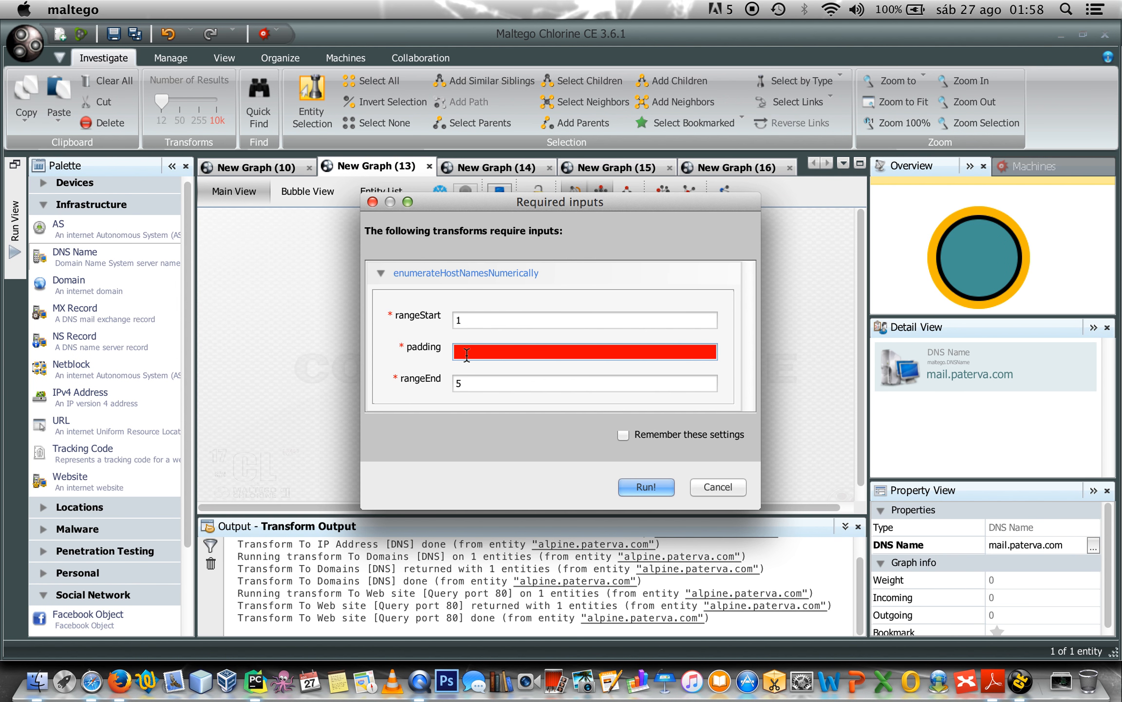
type("3")
left_click(646, 487)
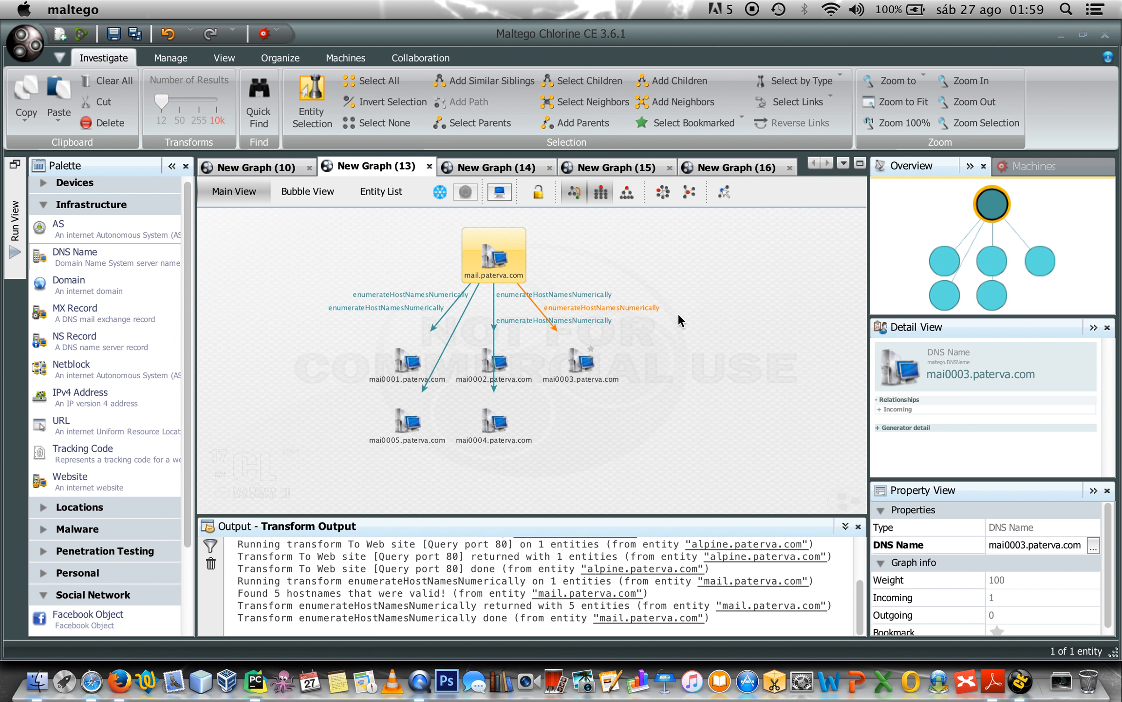
Inspect hosts mai0001–mai0003.paterva.com, then switch to the New Graph (10) alpine graph.
left_click(407, 365)
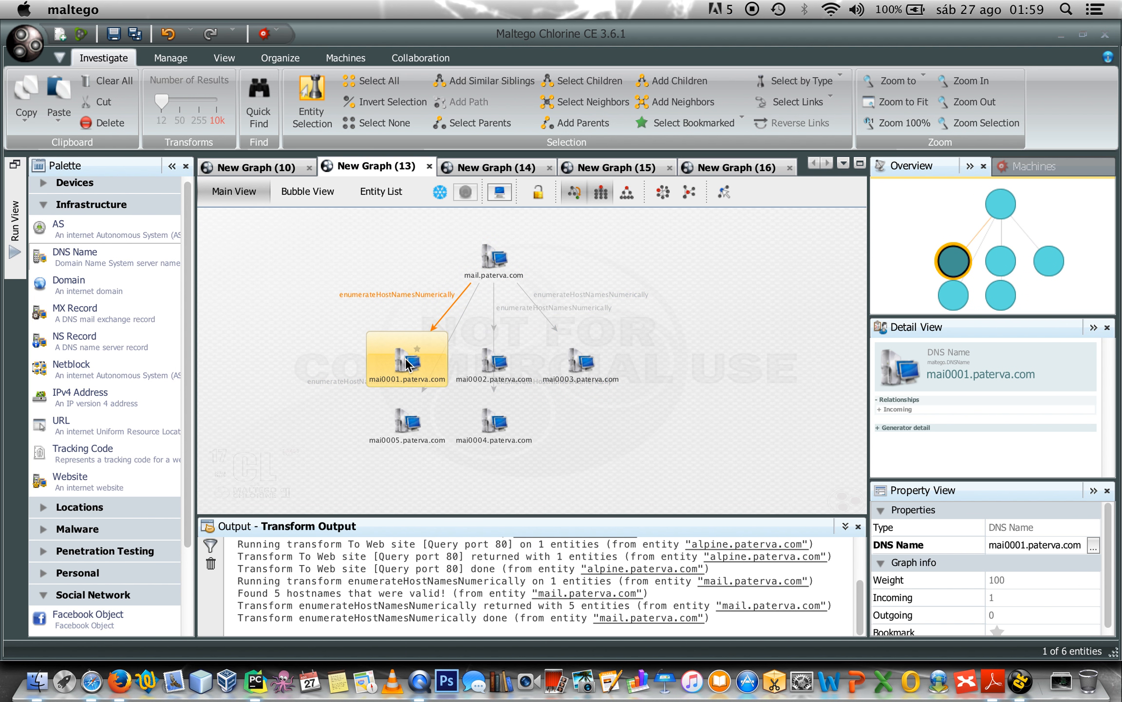
left_click(496, 368)
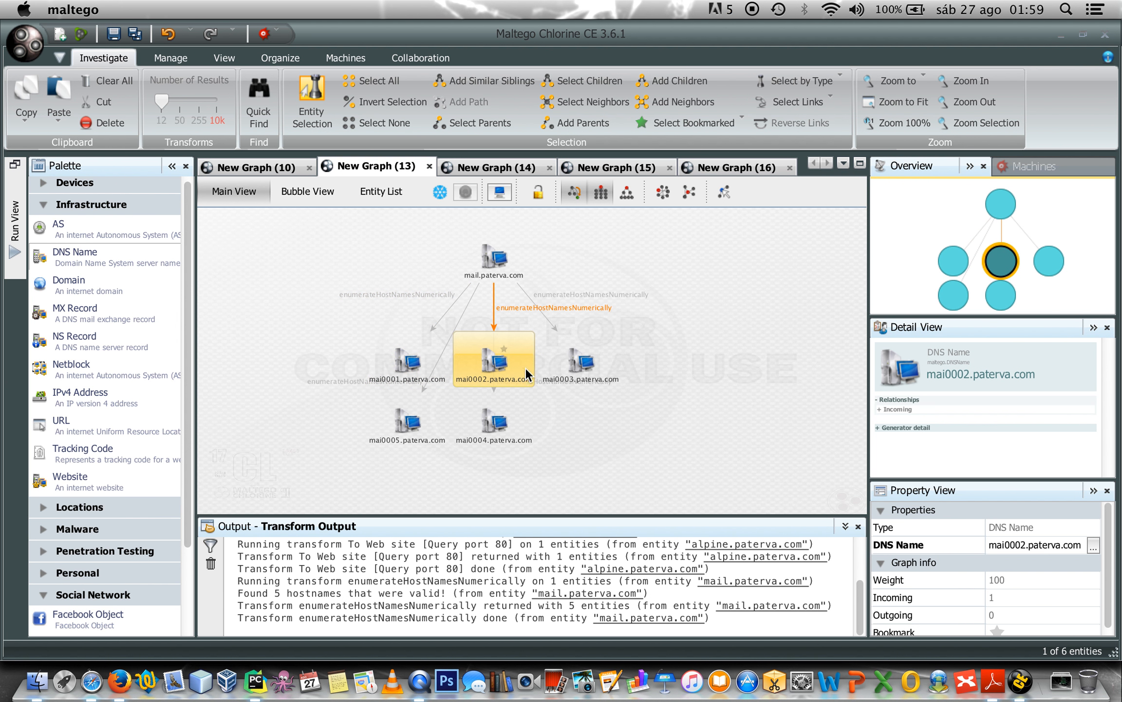
left_click(594, 366)
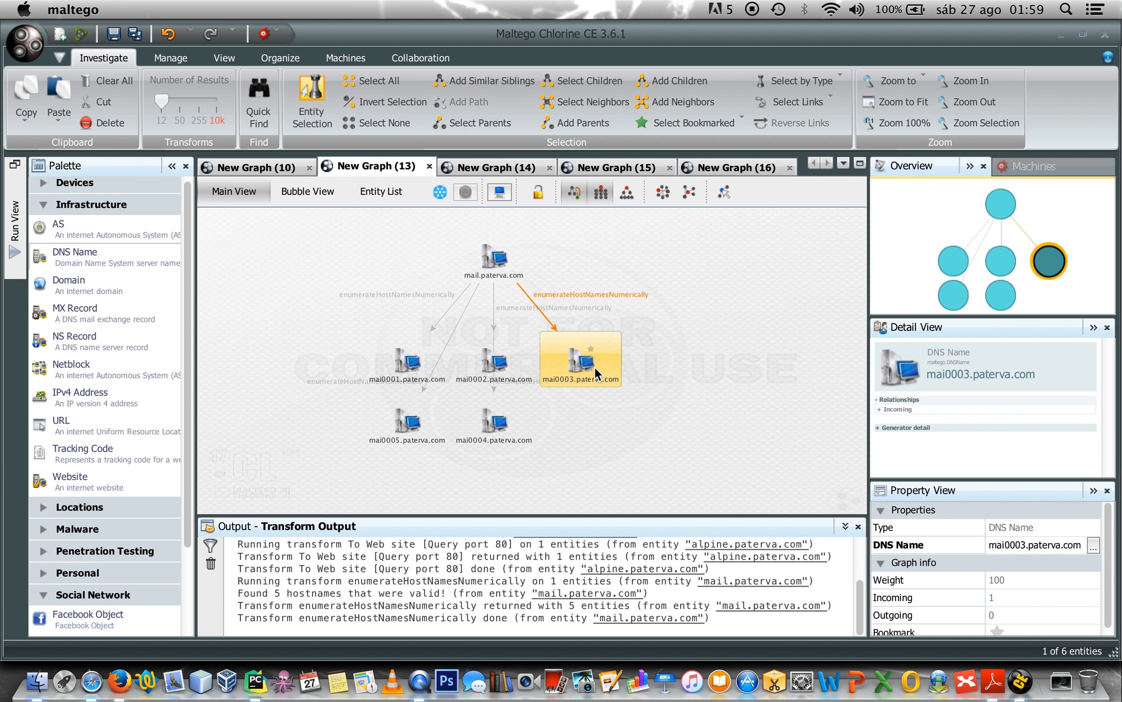
left_click(574, 470)
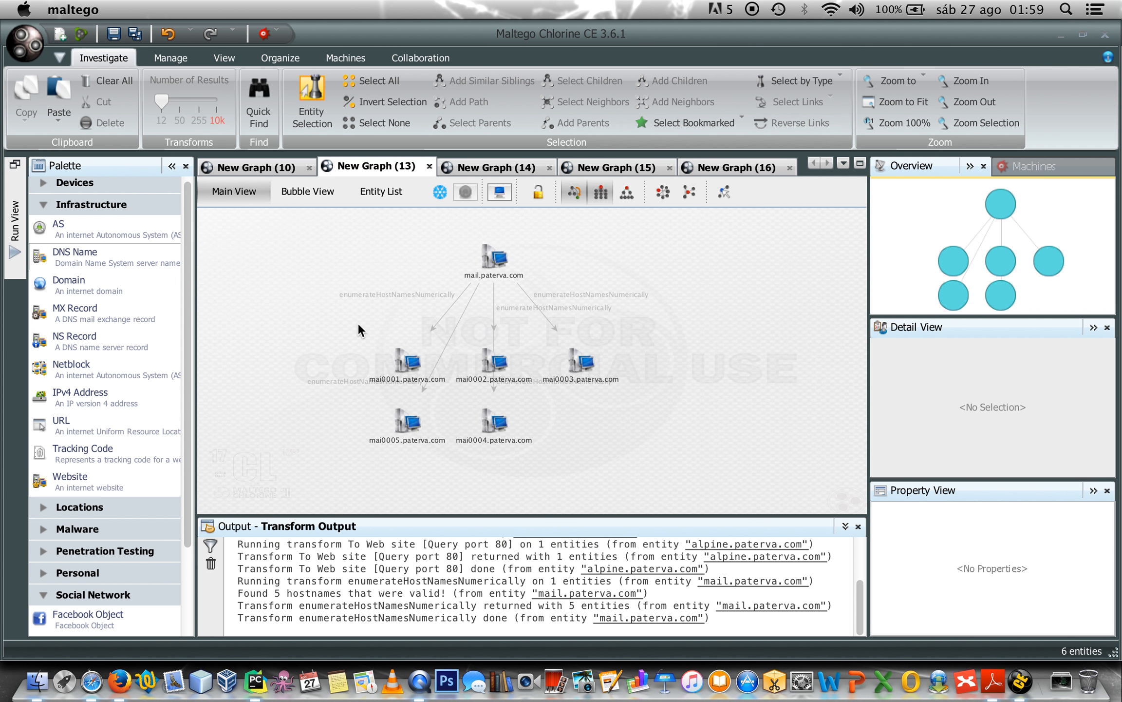
left_click(371, 377)
left_click(345, 290)
left_click(265, 168)
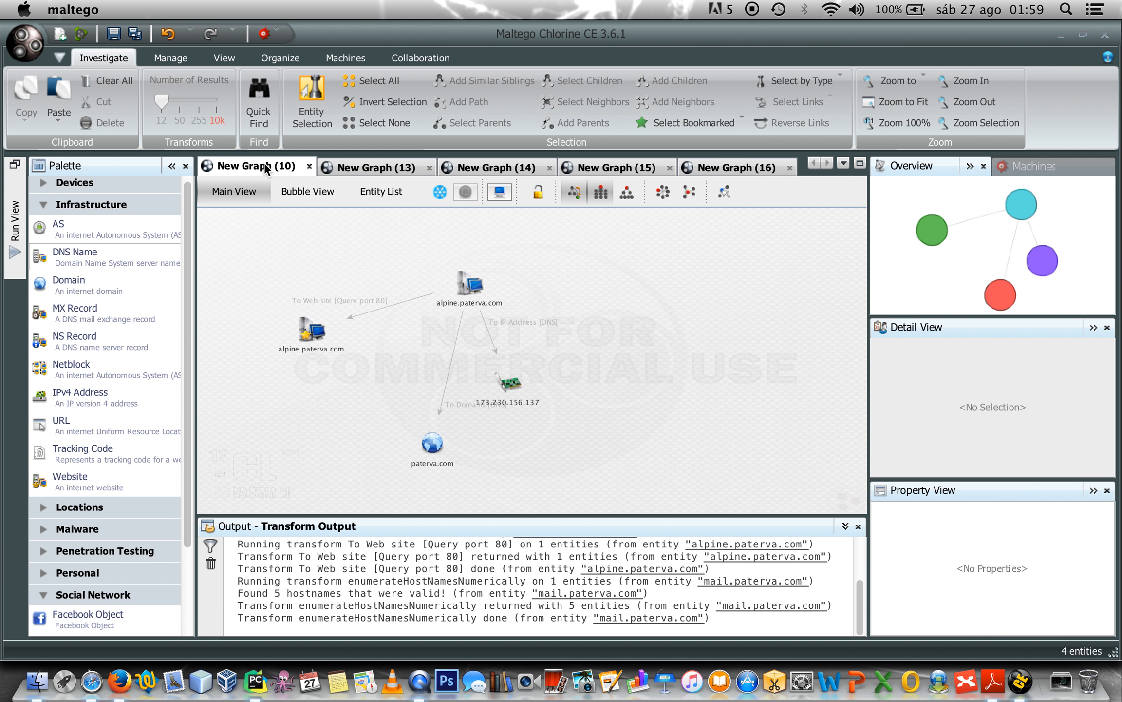
Inspect the alpine.paterva.com DNS name, the 173.230.156.137 address and the paterva.com domain.
left_click(473, 285)
left_click(474, 285)
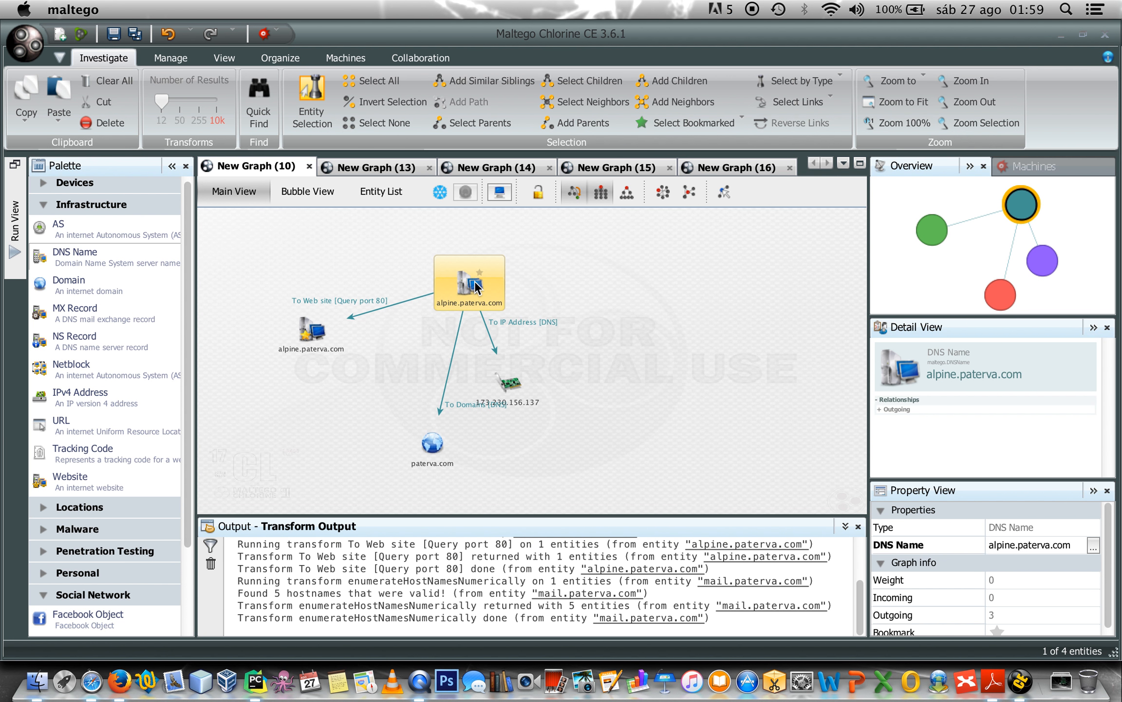
left_click(510, 385)
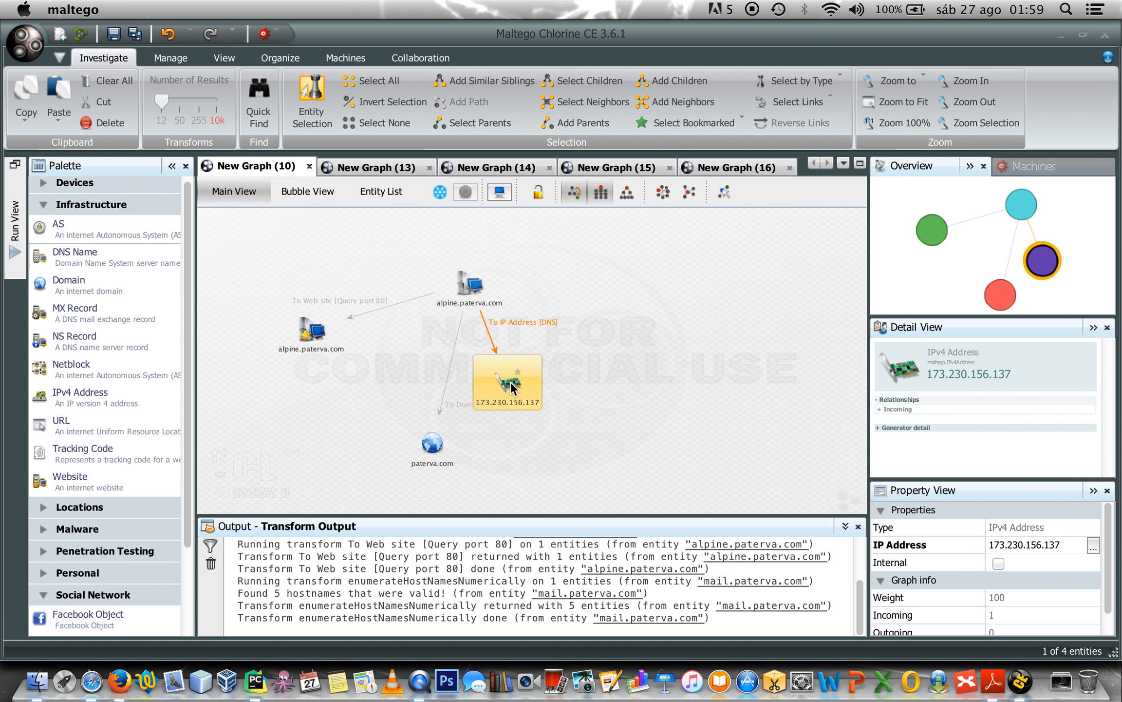
left_click(433, 445)
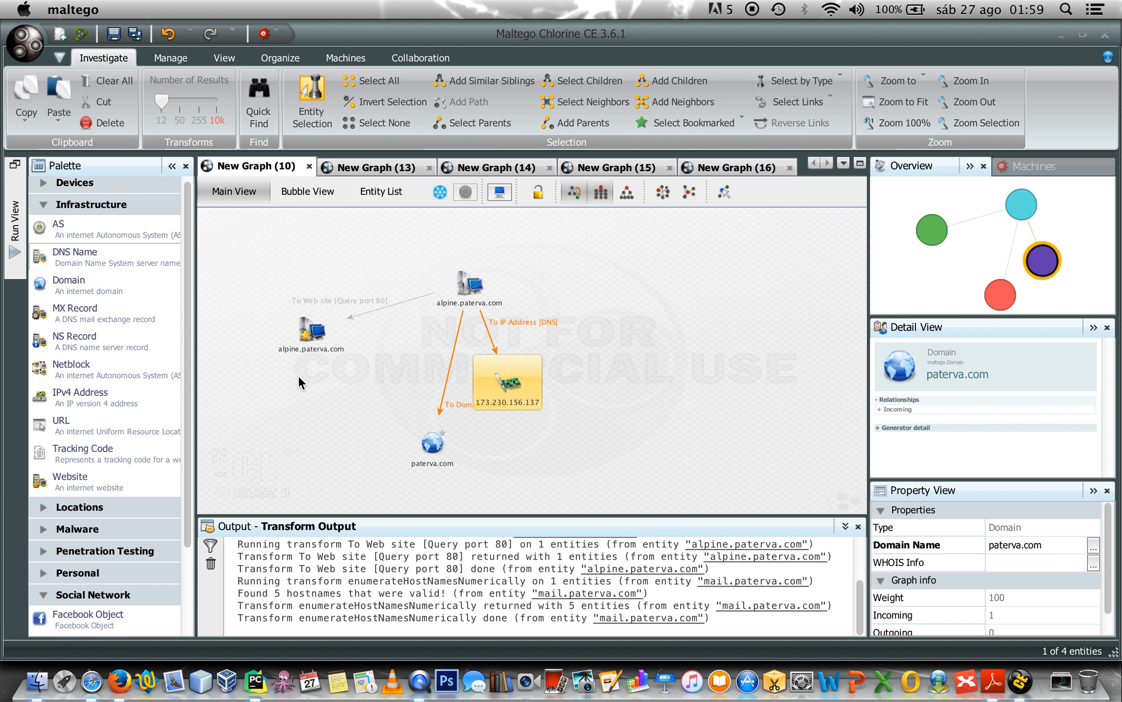
Review the website entity's link and Apache/2.4.7 server type, then return to New Graph (13).
left_click(311, 334)
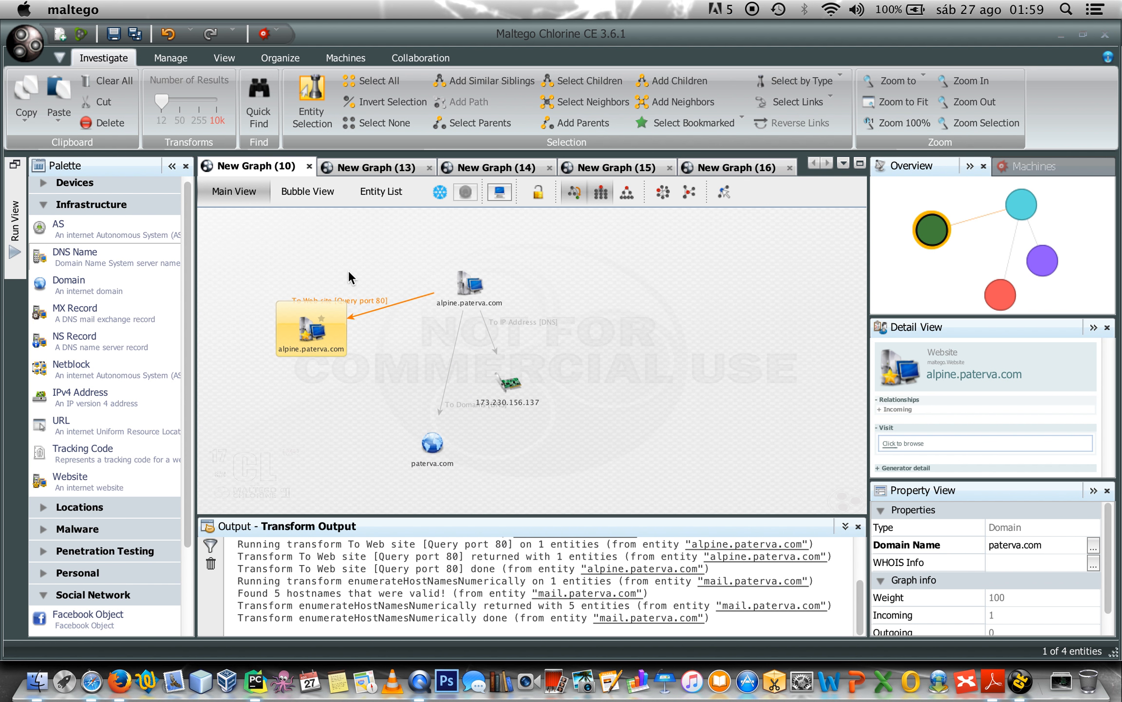
left_click(375, 310)
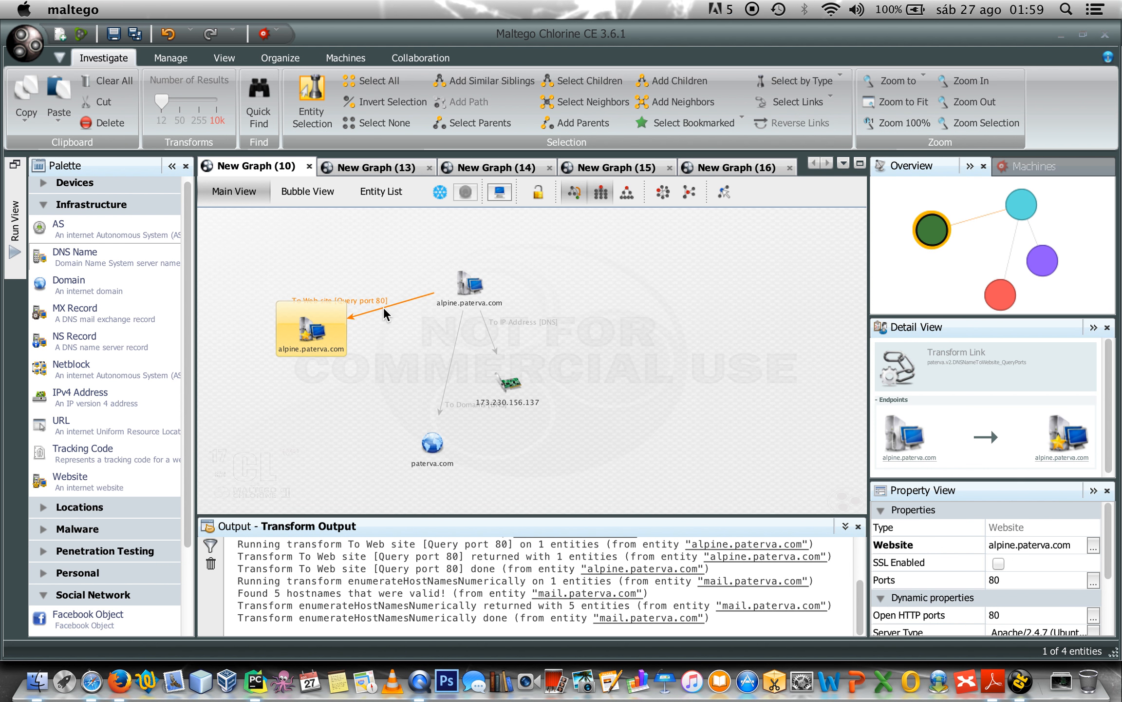
left_click(322, 333)
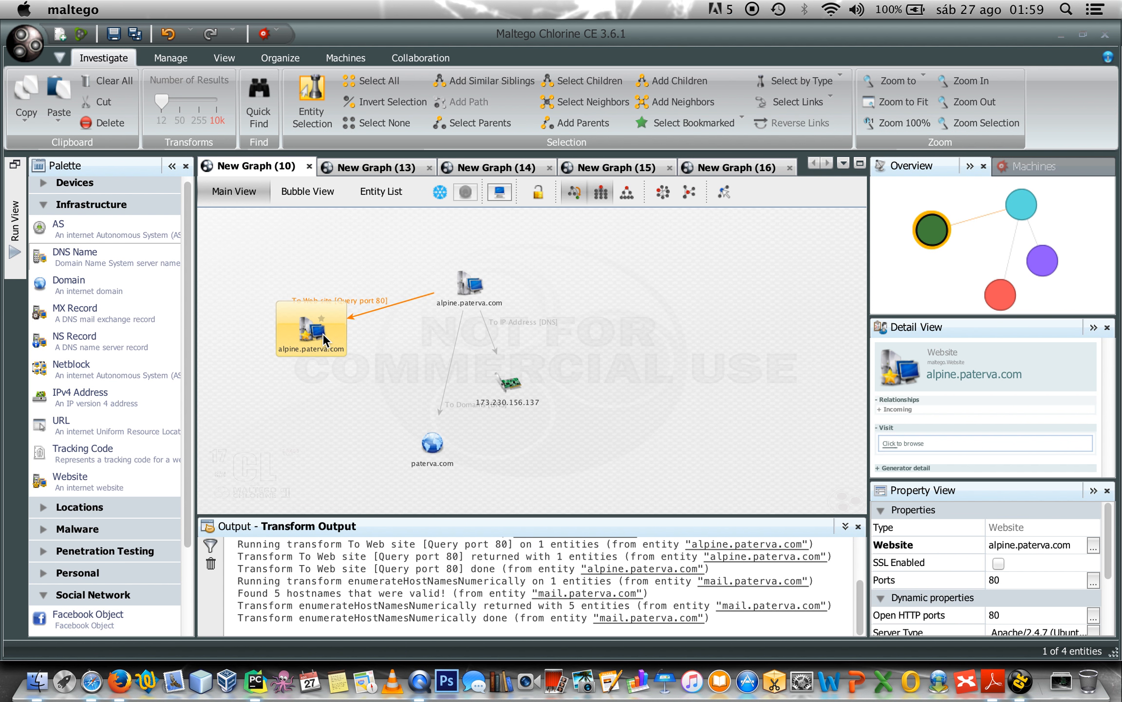
scroll(947, 578, "down", 3)
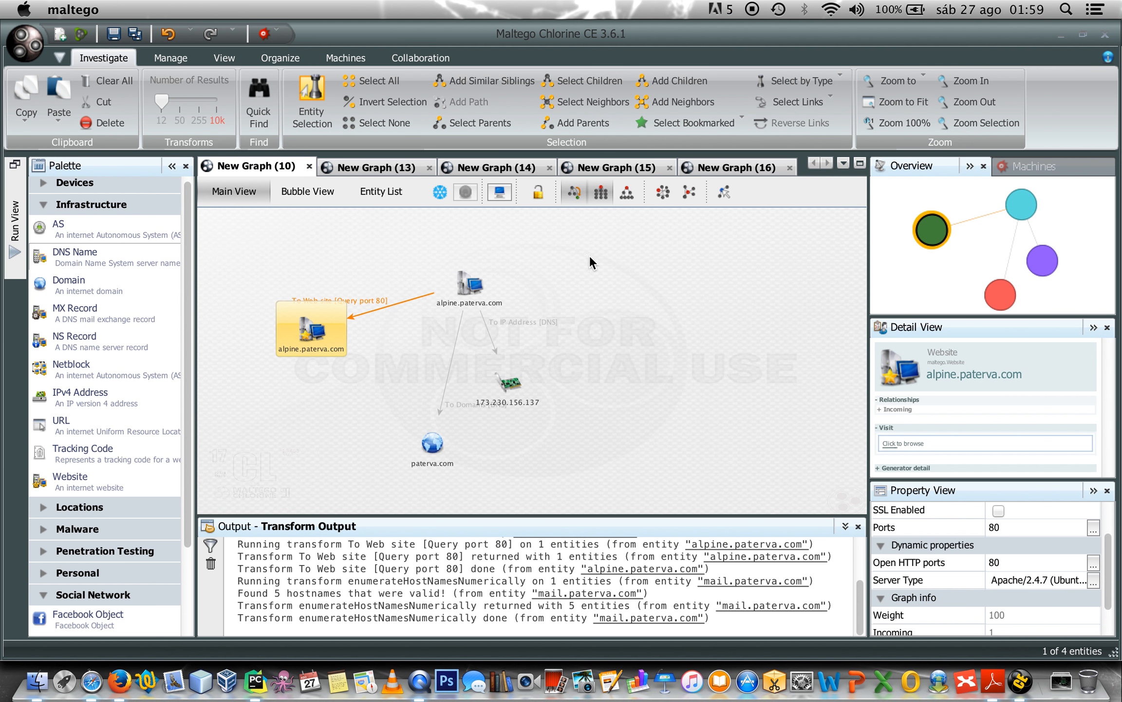
left_click(391, 167)
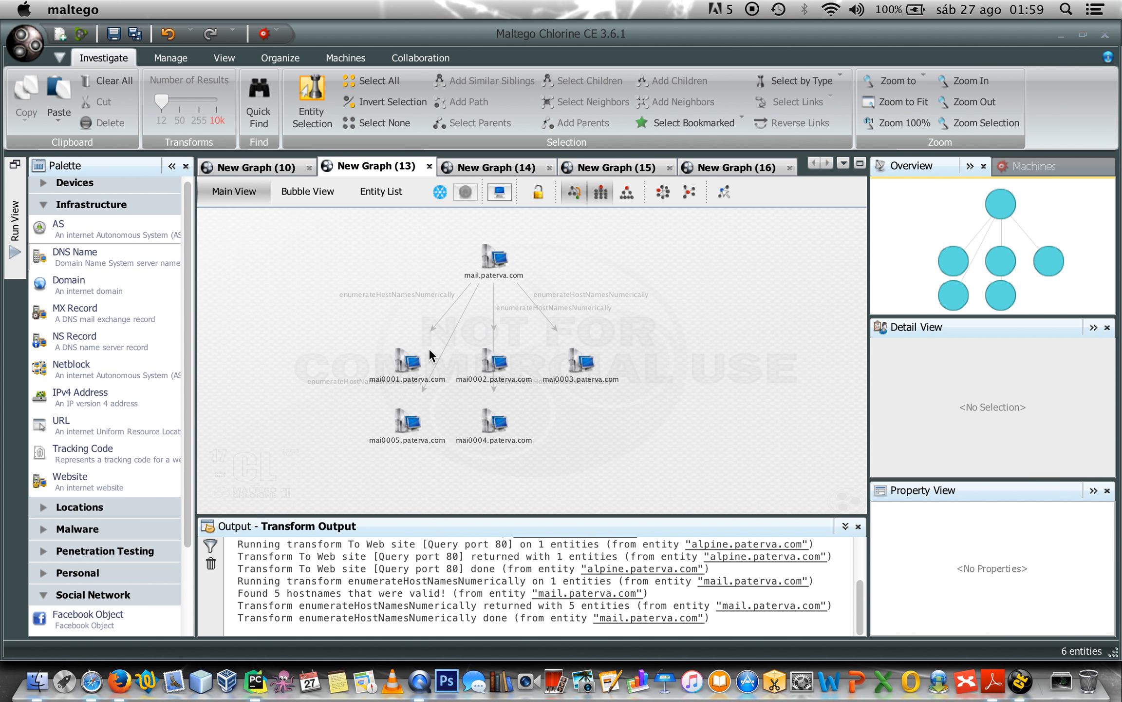